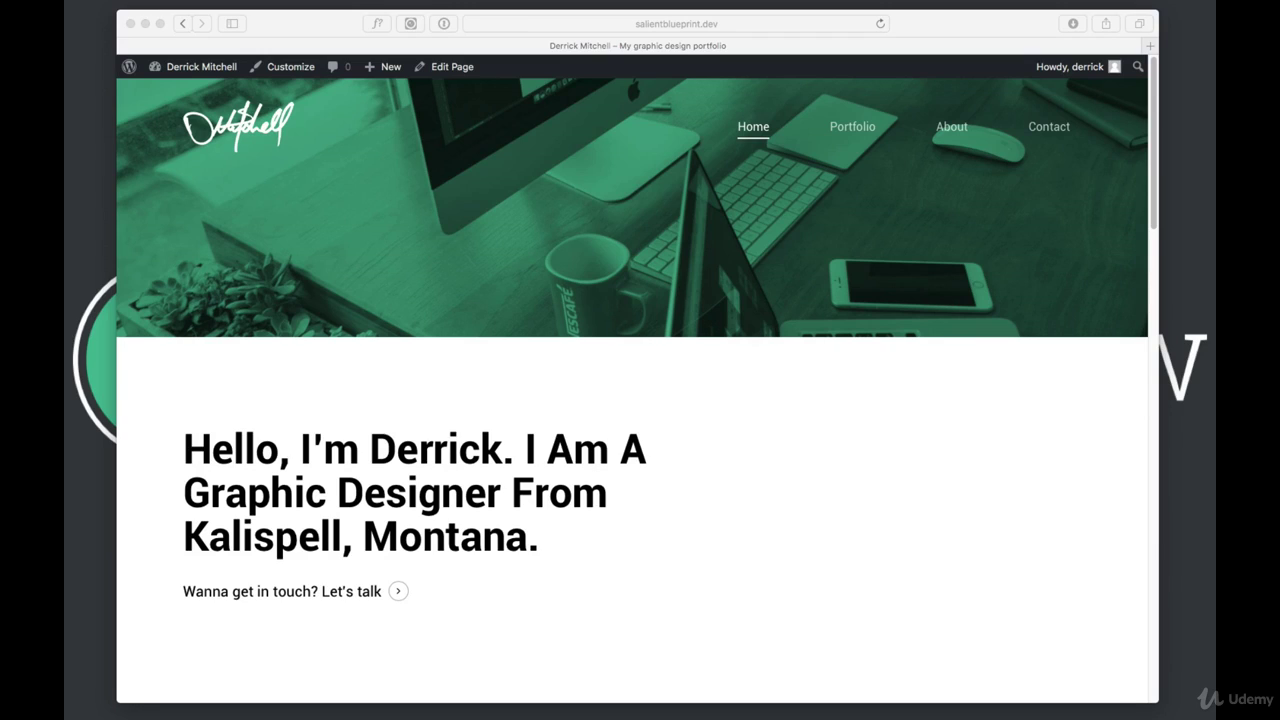
# - Create a new page titled "Blog" in the site's admin area and publish it
pyautogui.click(219, 68)
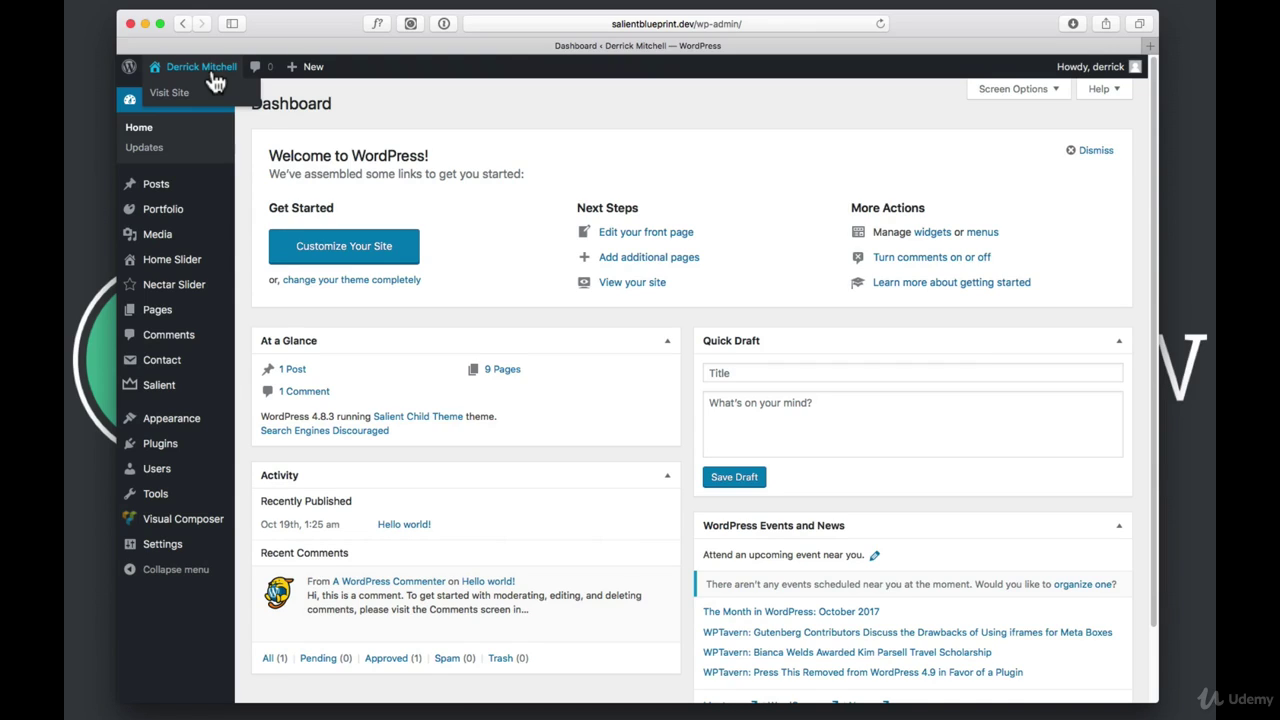
pyautogui.click(154, 310)
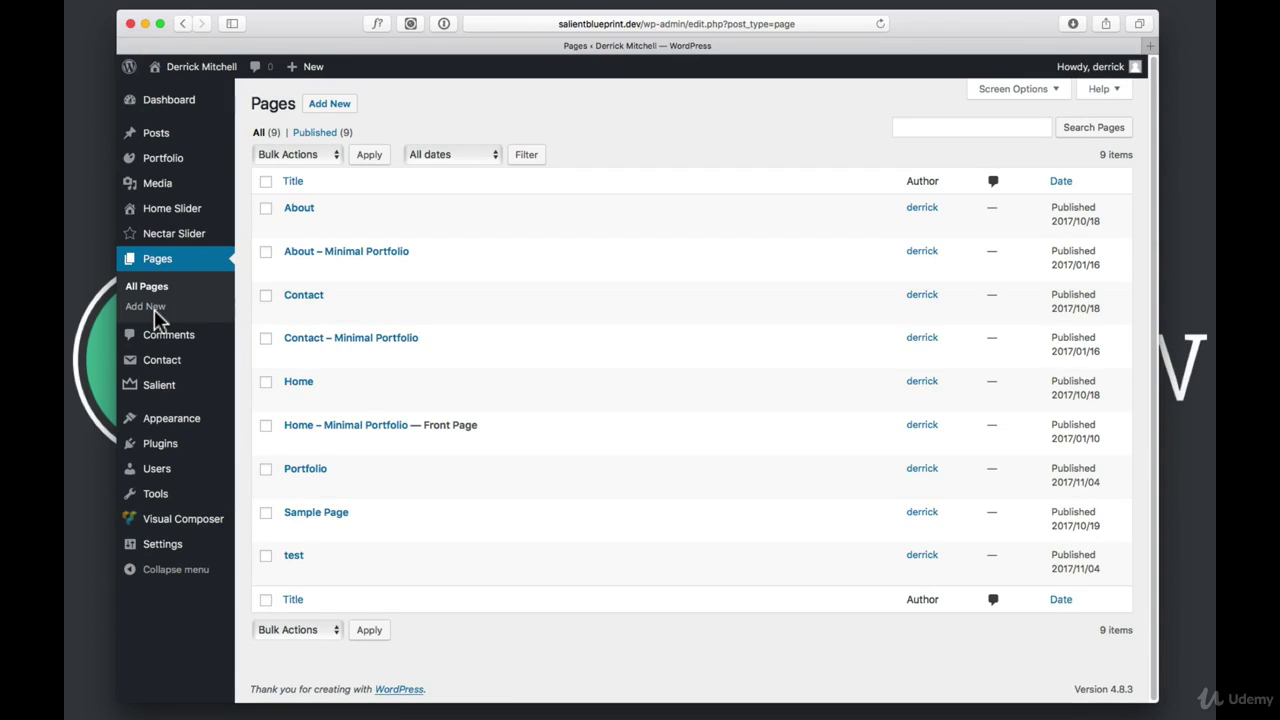
pyautogui.click(339, 105)
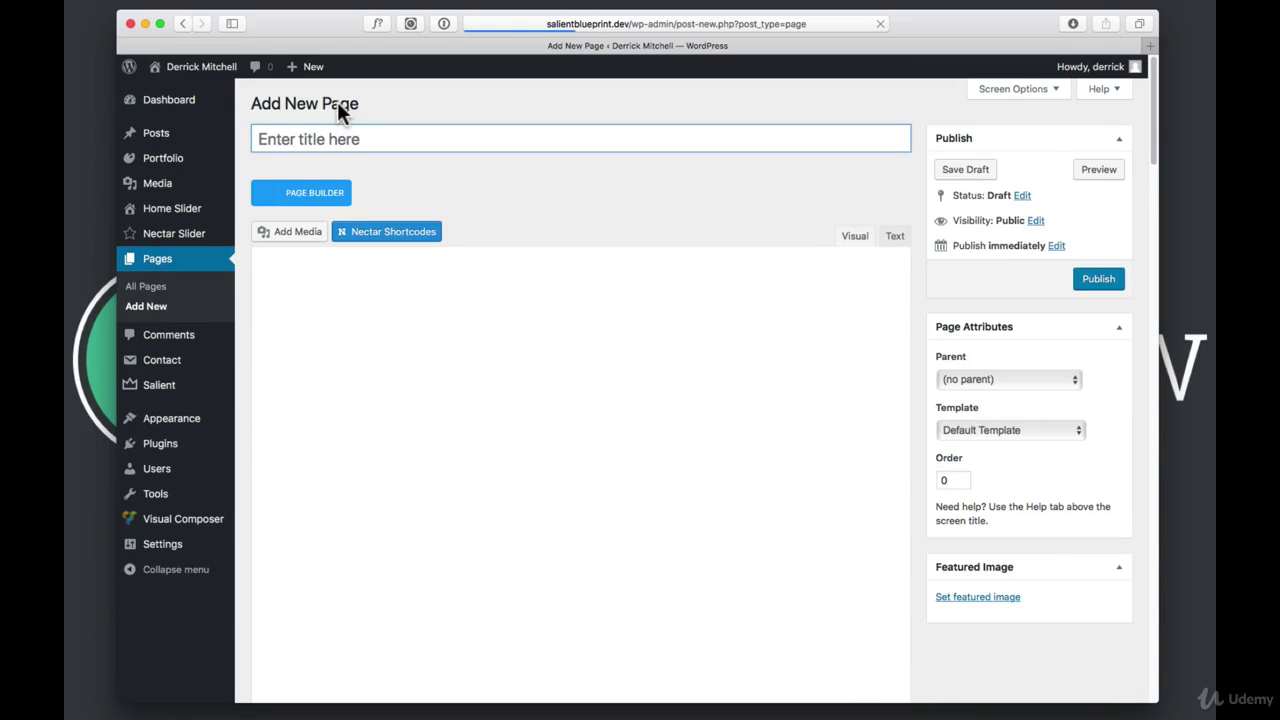
pyautogui.write('Blog')
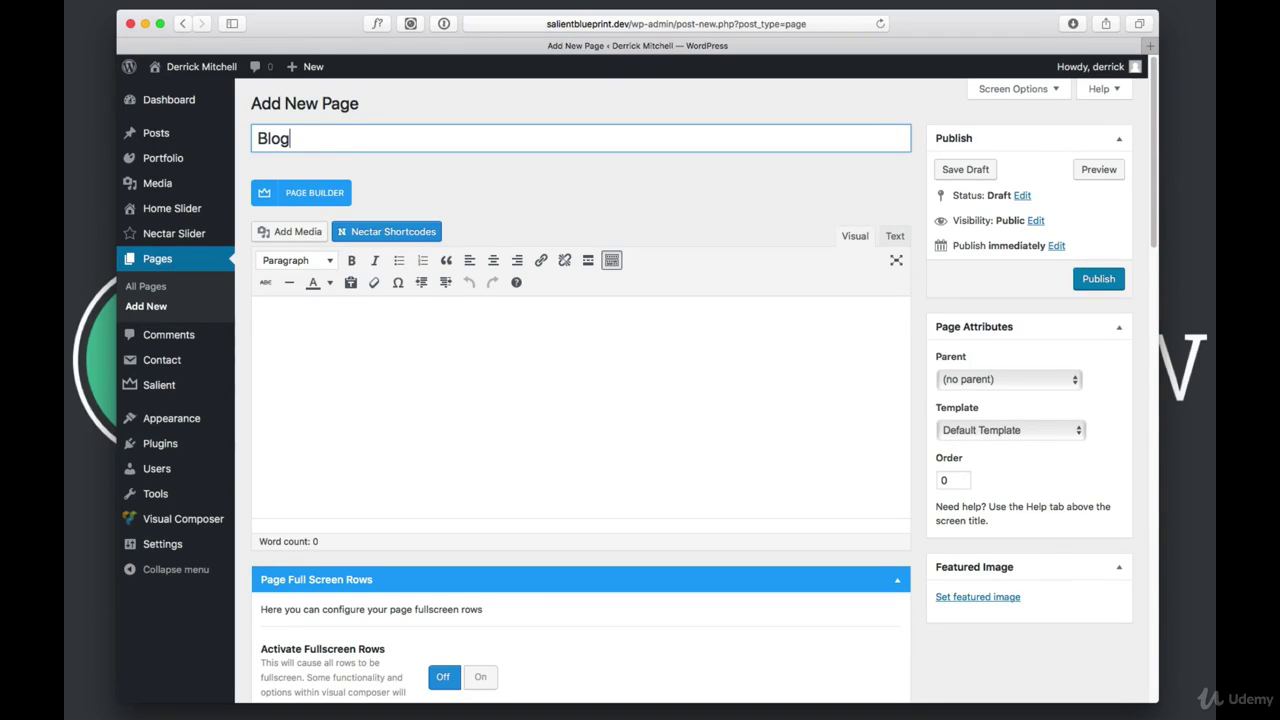
pyautogui.click(474, 345)
pyautogui.click(1099, 280)
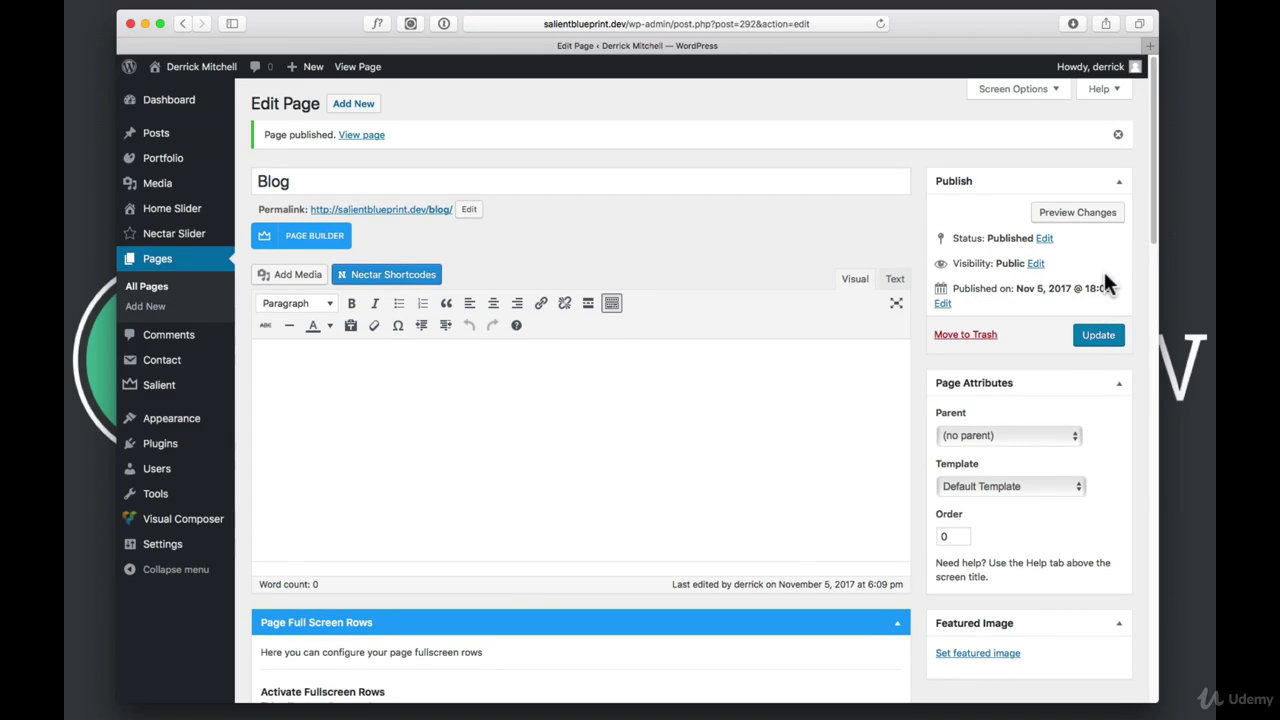
# - Set Blog as the posts page in the Reading settings and save the changes
pyautogui.moveTo(193, 548)
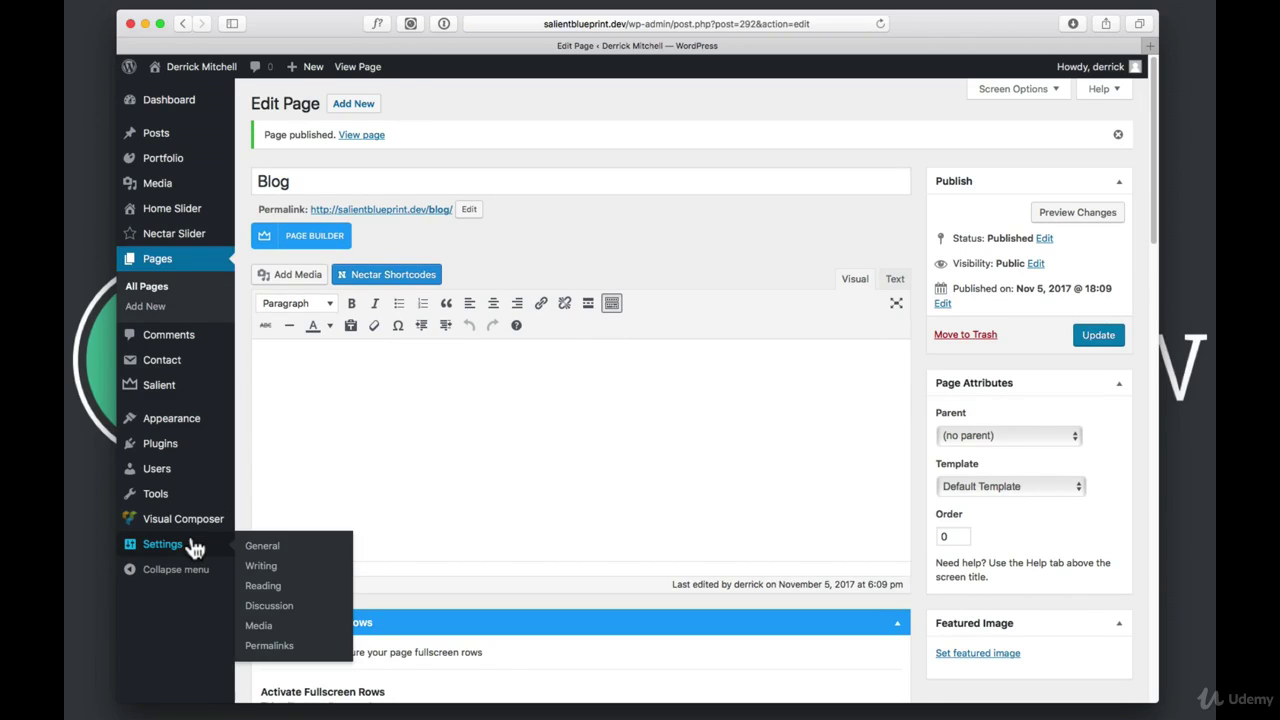
pyautogui.click(270, 590)
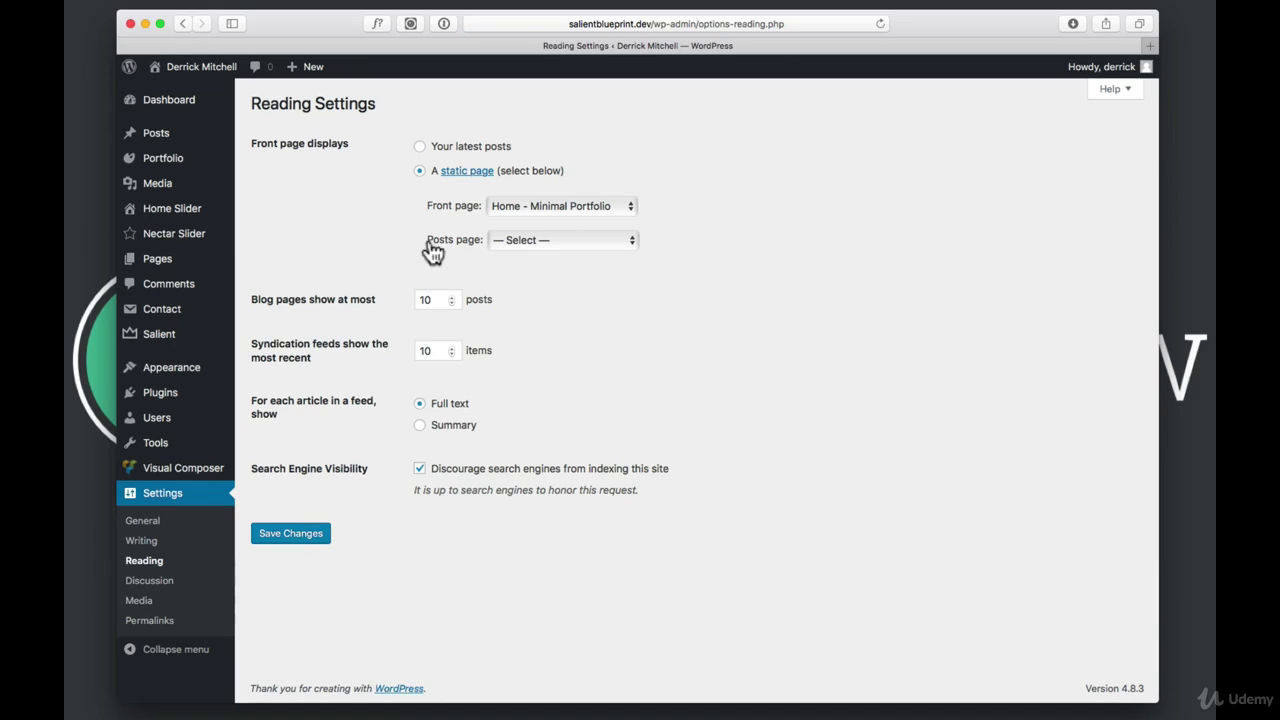
pyautogui.click(536, 241)
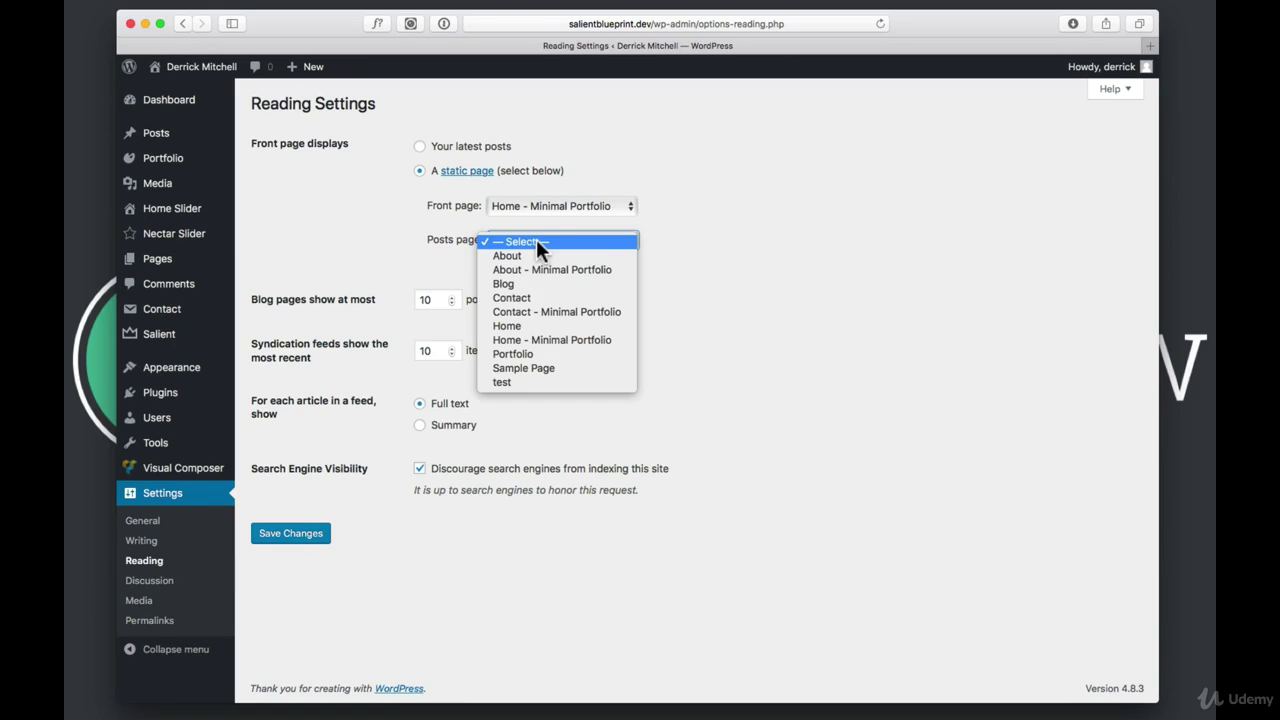
pyautogui.click(509, 284)
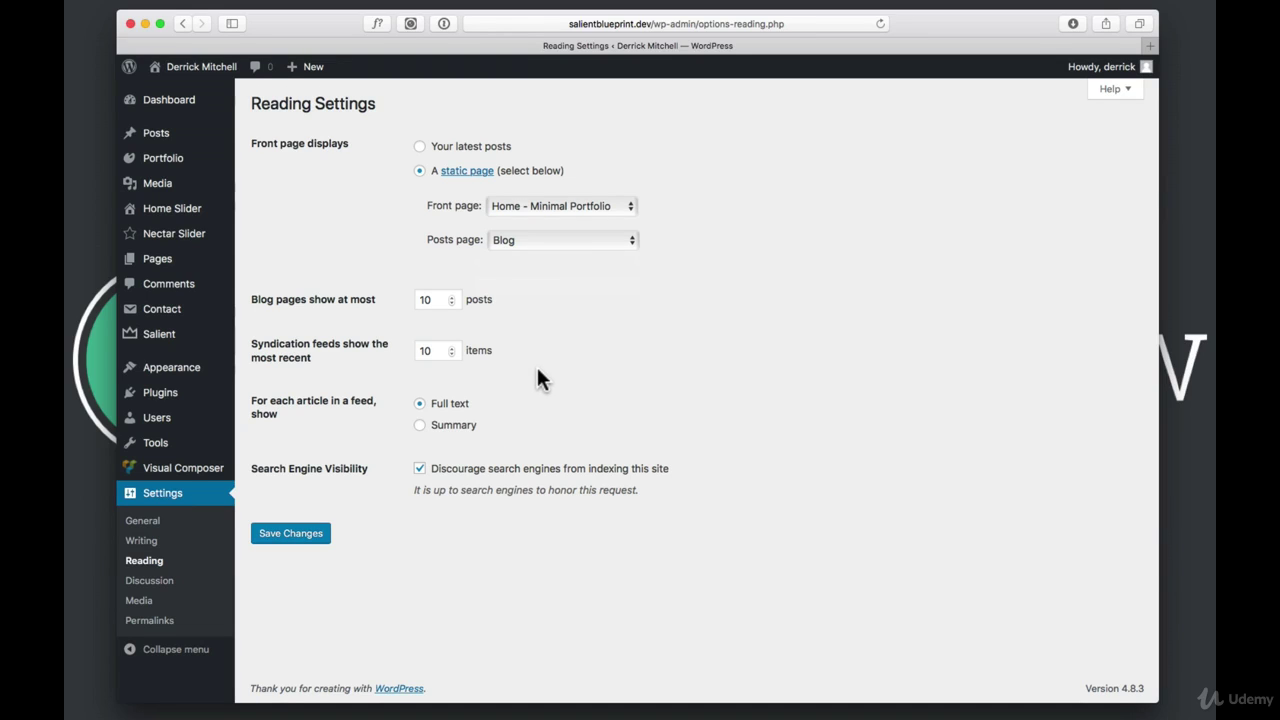
pyautogui.click(301, 538)
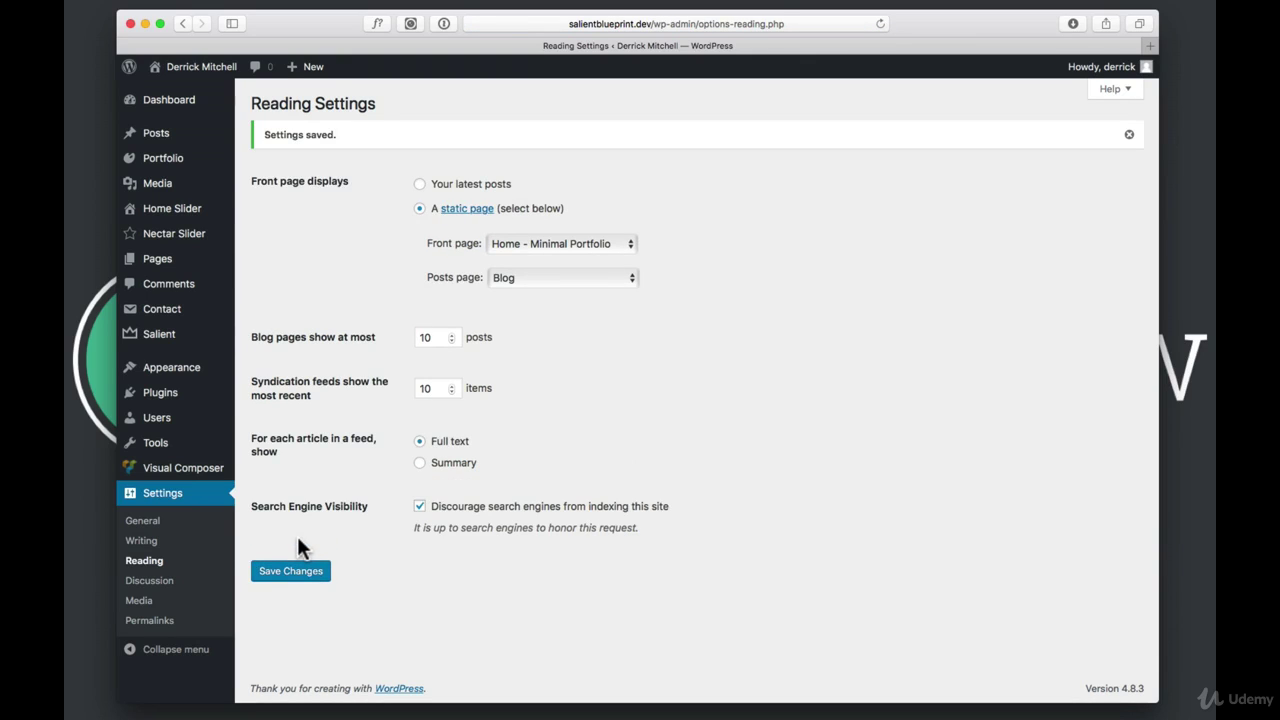
# - Add the Blog page to the Minimal Portfolio Menu between About and Contact, and save the menu
pyautogui.moveTo(193, 373)
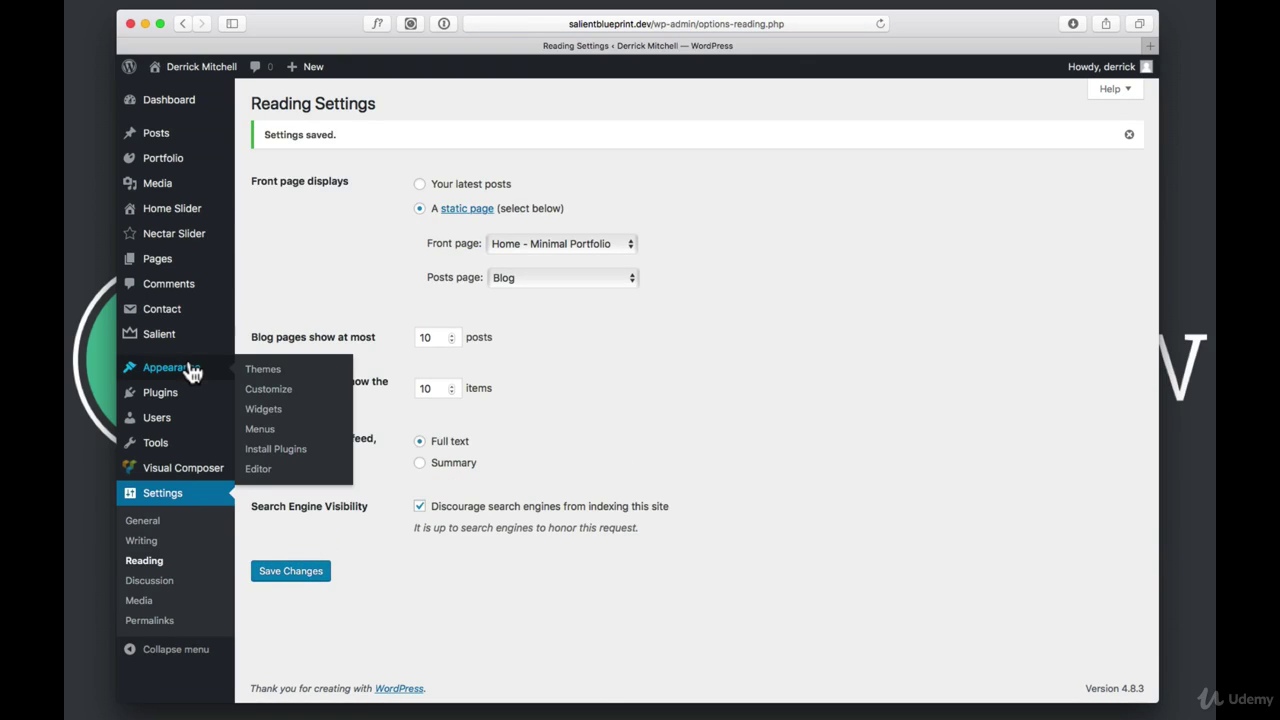
pyautogui.click(260, 430)
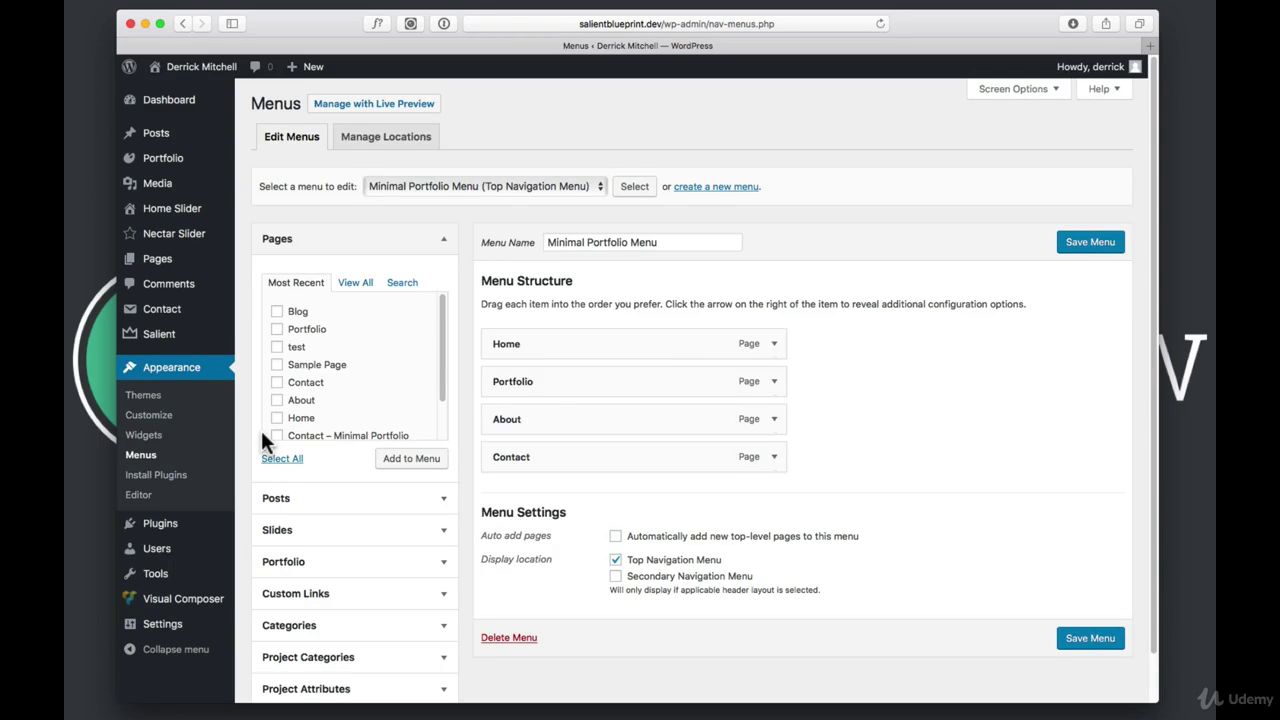
pyautogui.click(277, 312)
pyautogui.click(425, 462)
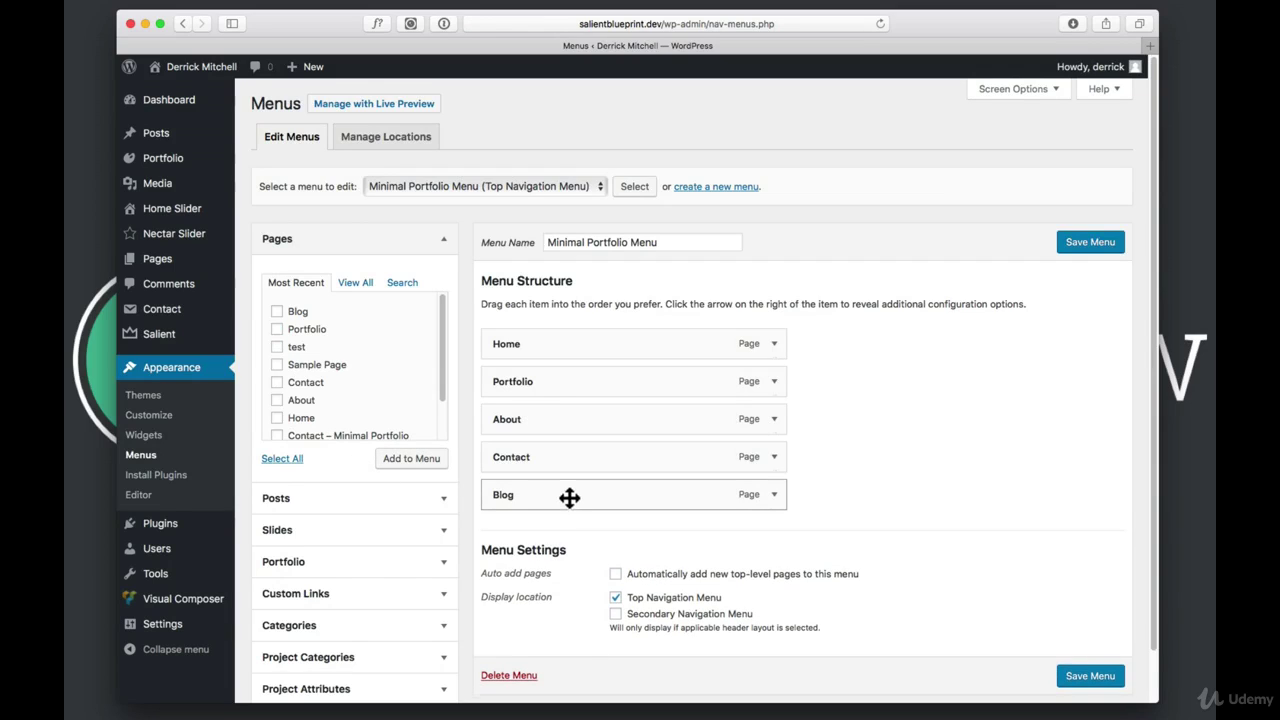
pyautogui.moveTo(569, 497); pyautogui.dragTo(565, 460)
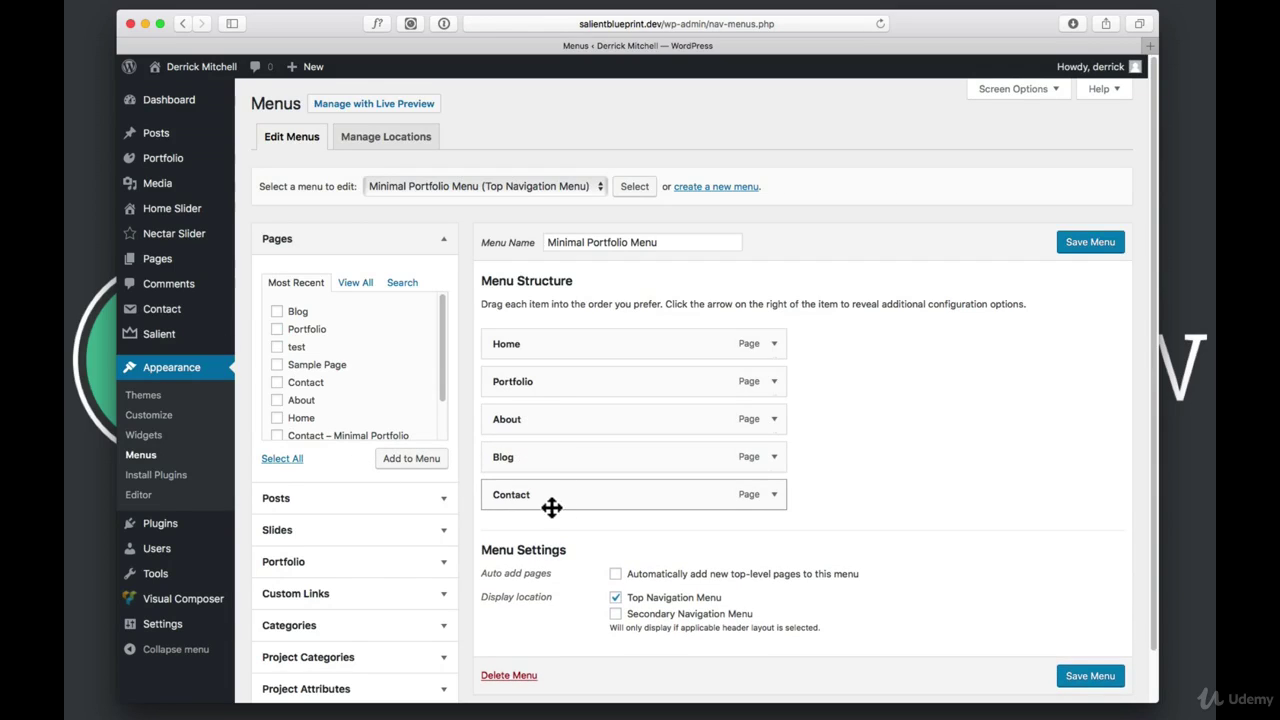
pyautogui.click(1108, 246)
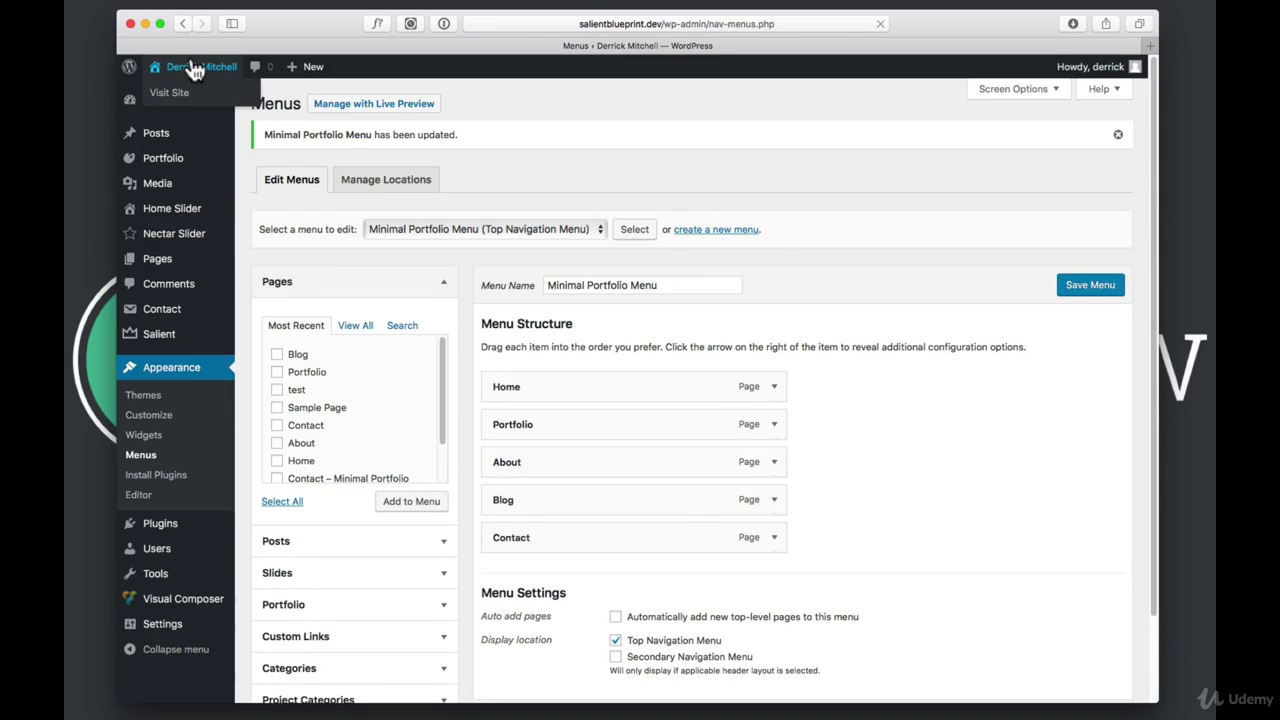
# - View the Blog page on the live site and open it for editing
pyautogui.click(193, 67)
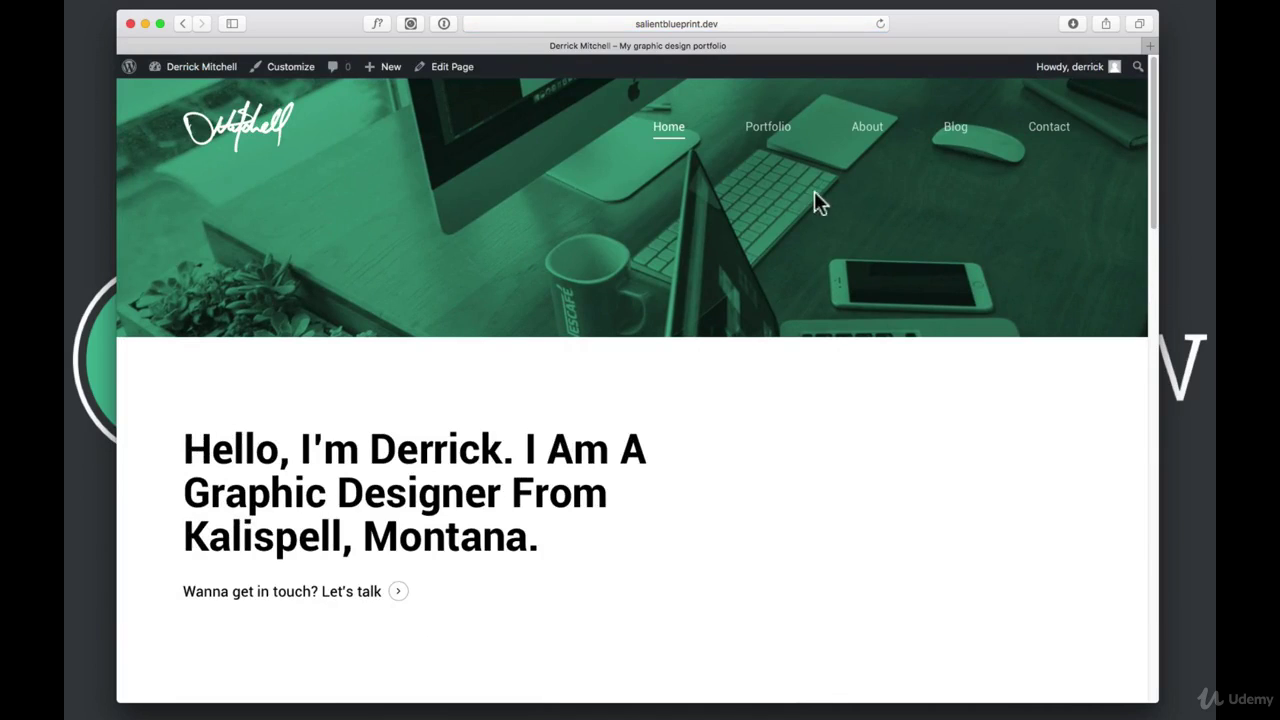
pyautogui.click(955, 130)
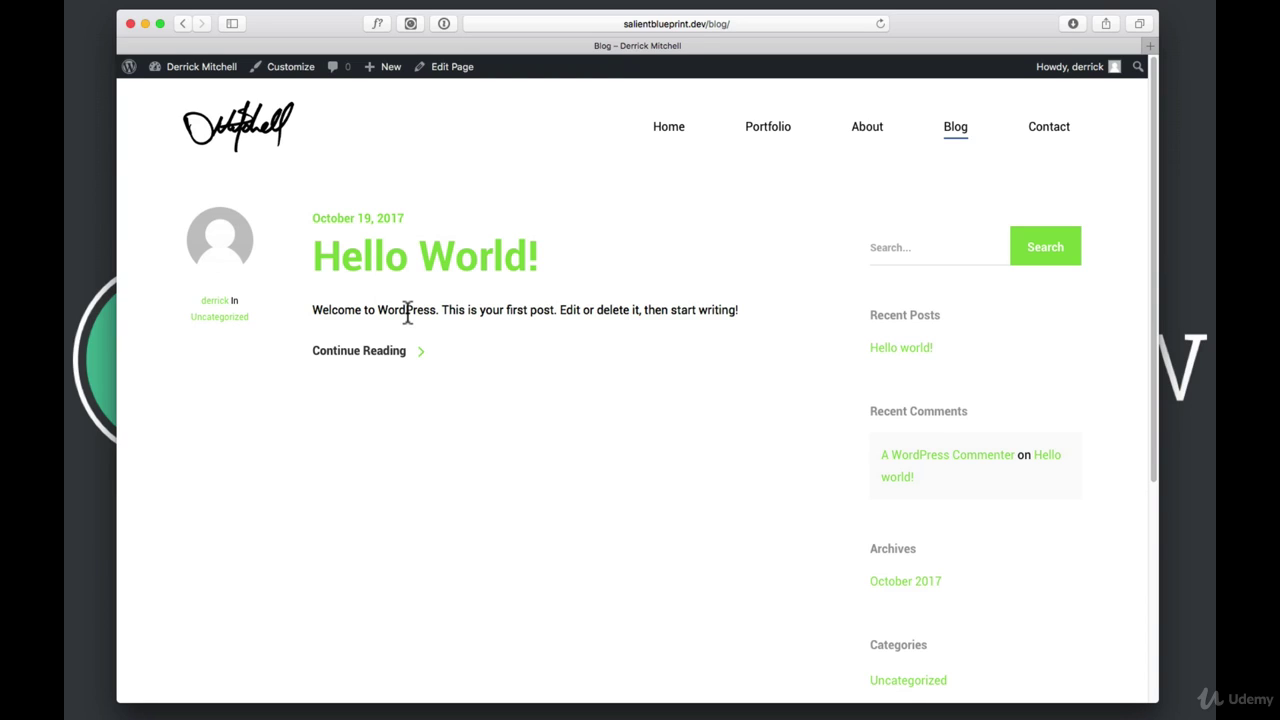
pyautogui.click(467, 70)
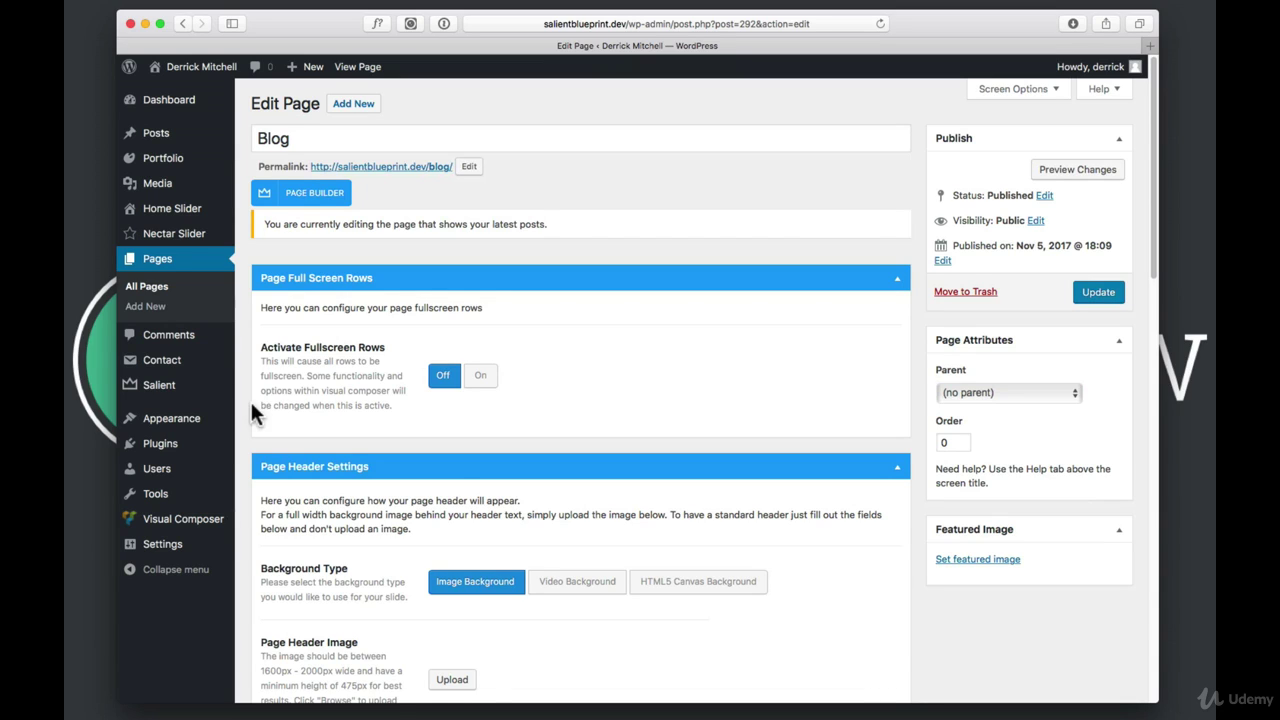
# - Set the Blog Type to Masonry Blog W/ Sidebar in Salient's blog styling options and save the changes
pyautogui.moveTo(174, 399)
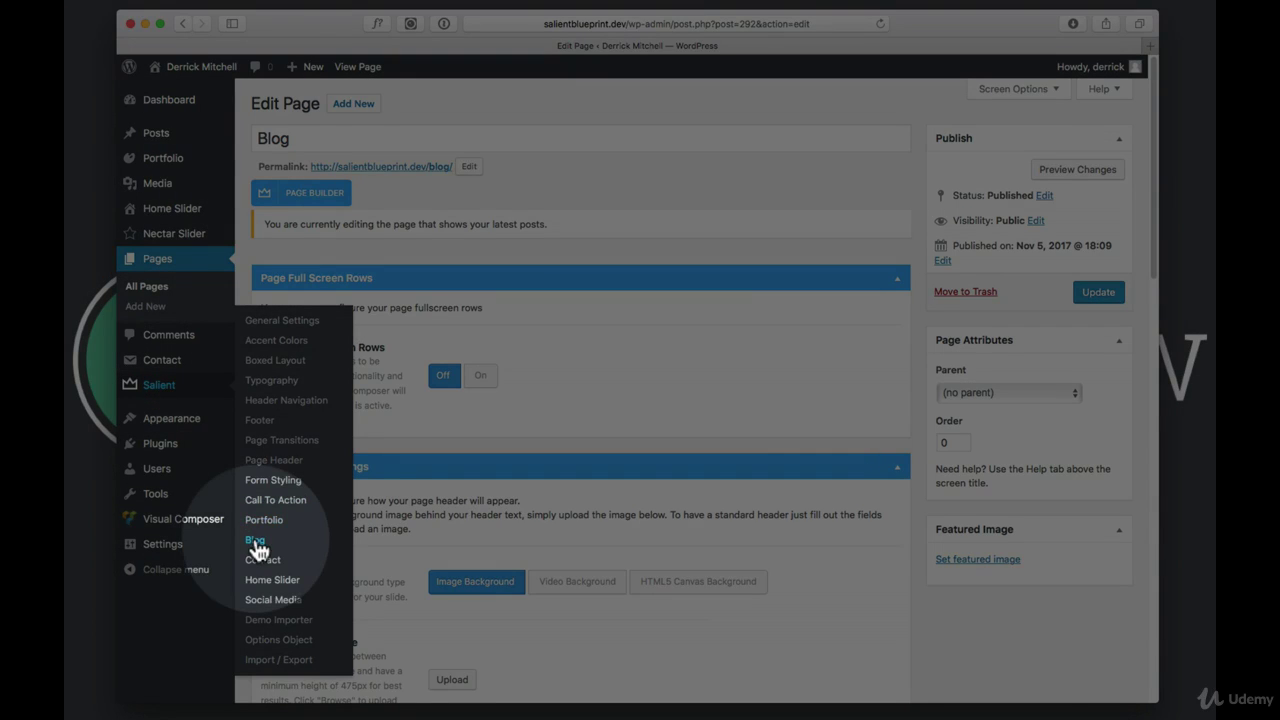
pyautogui.click(255, 540)
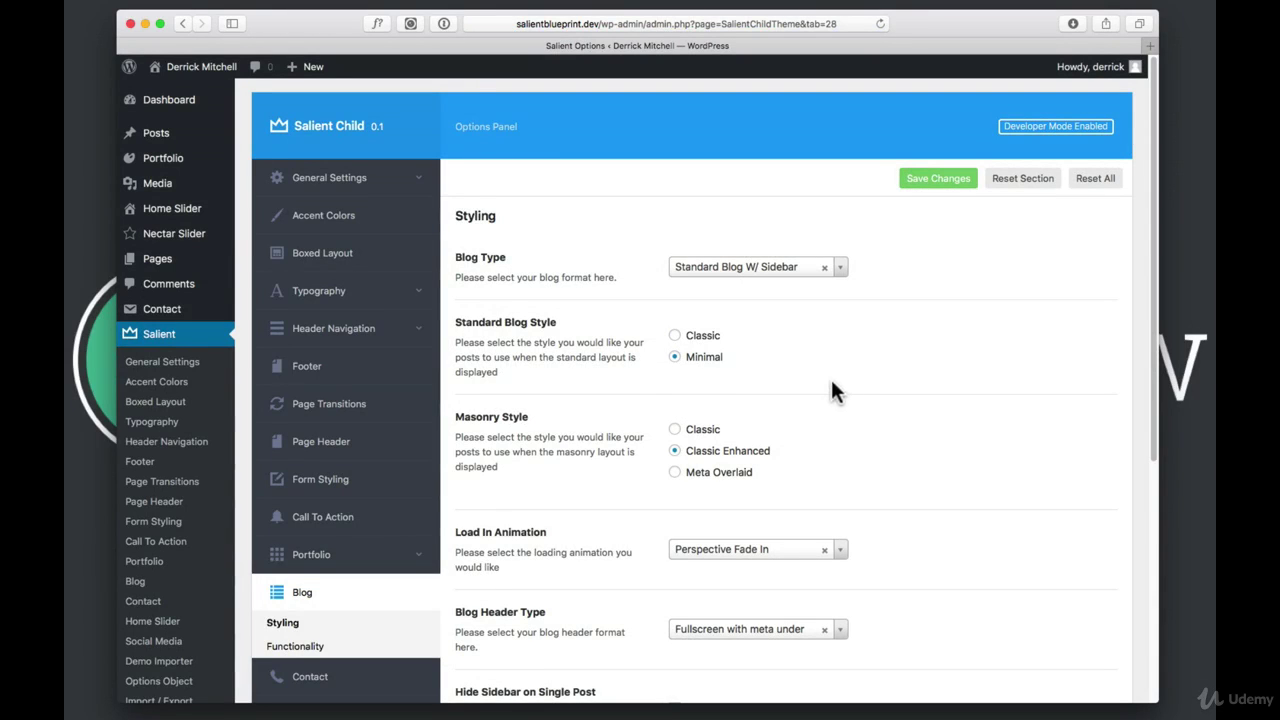
pyautogui.scroll(-5, 840, 385)
pyautogui.scroll(-1, 838, 398)
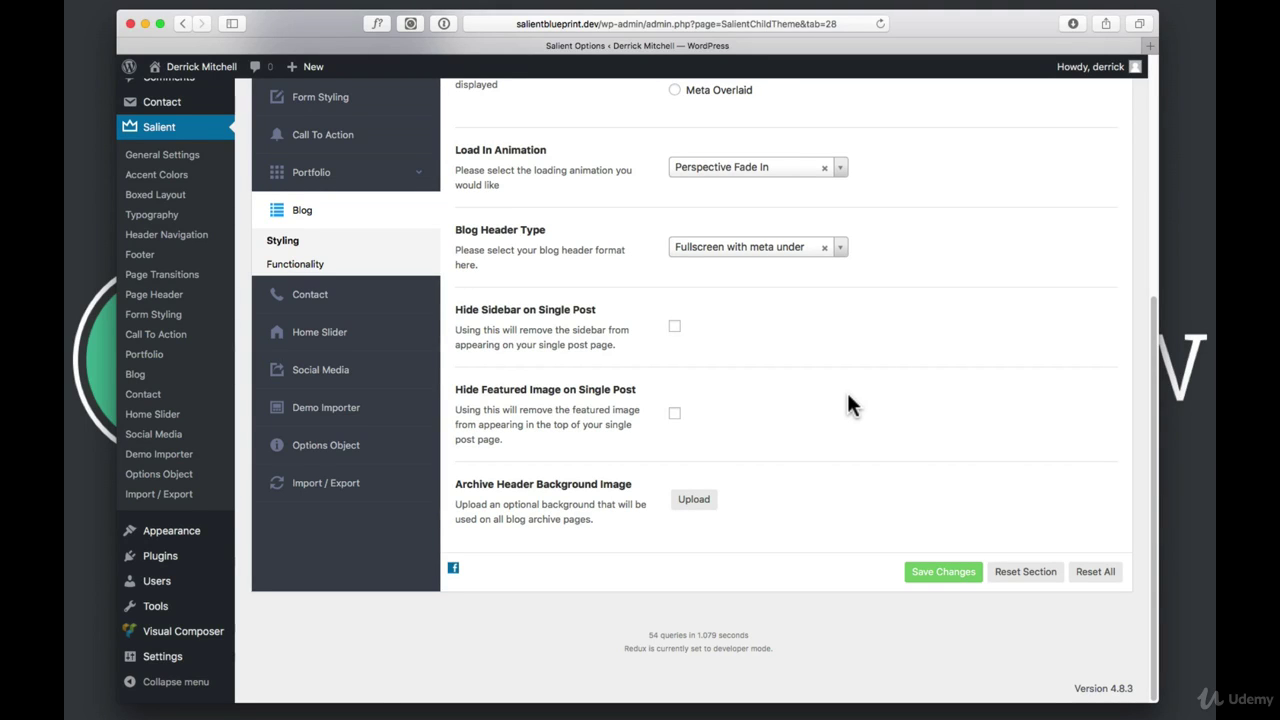
pyautogui.scroll(5, 853, 405)
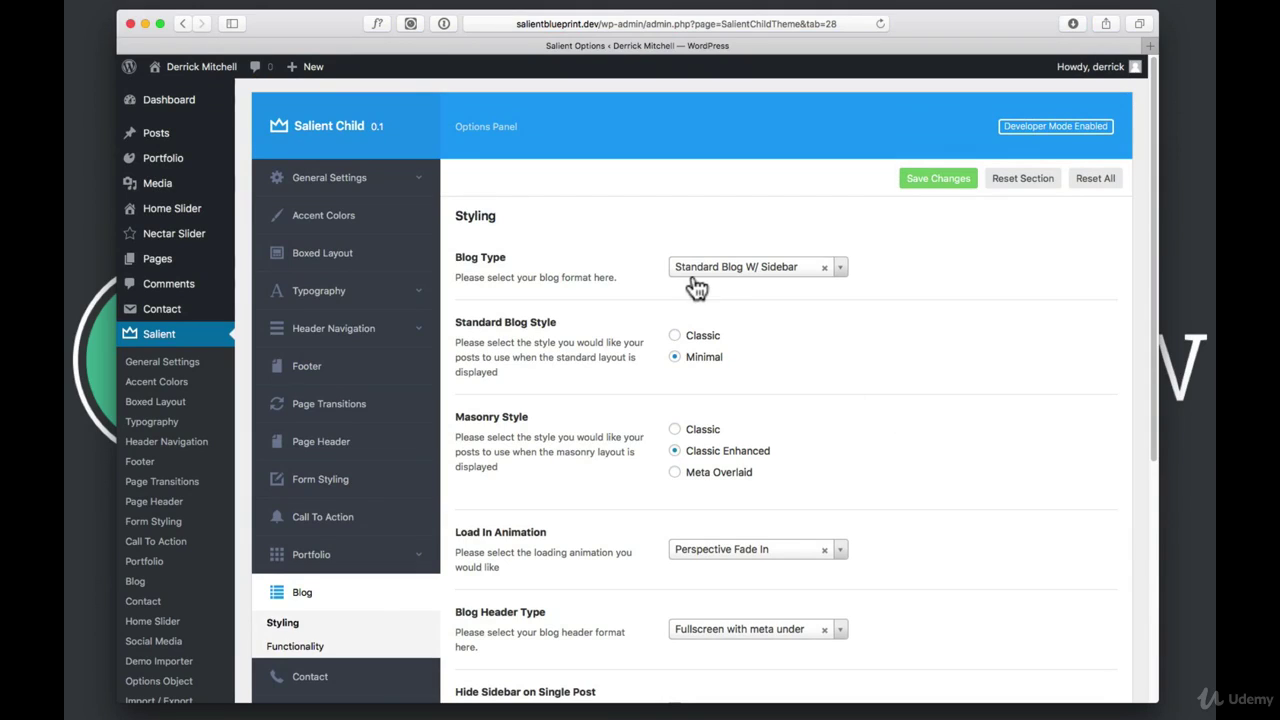
pyautogui.click(719, 272)
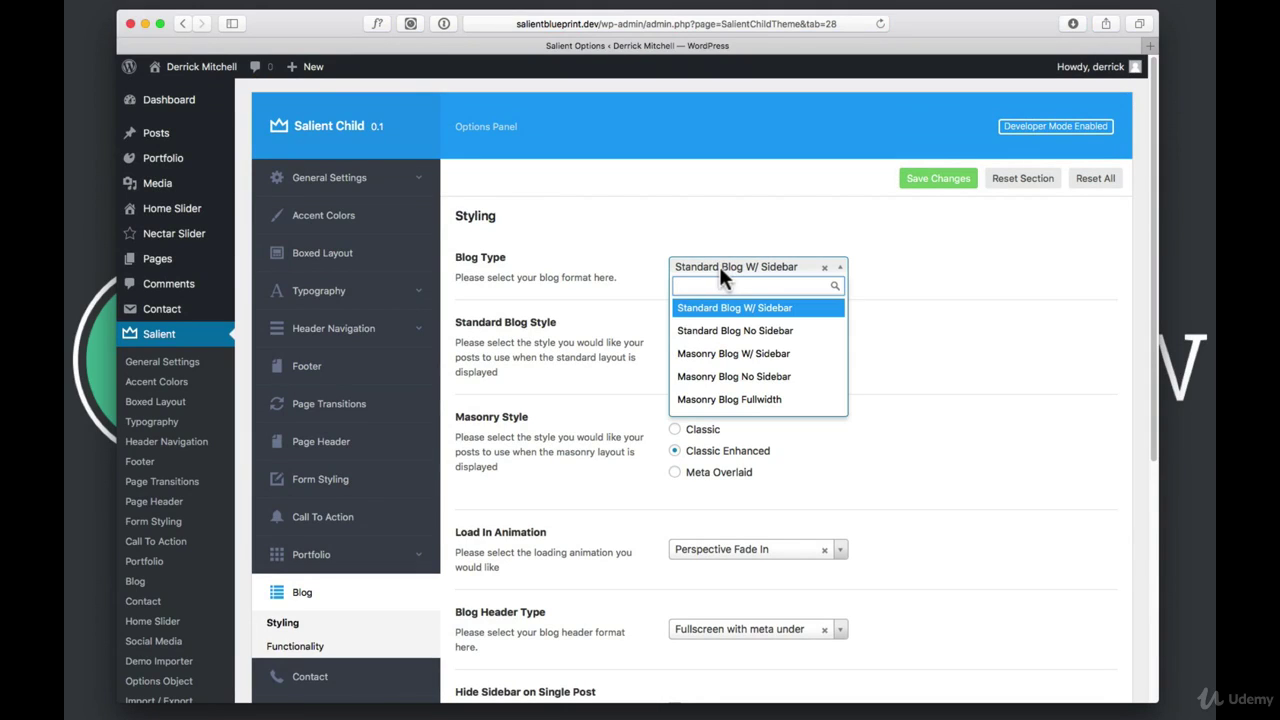
pyautogui.click(714, 354)
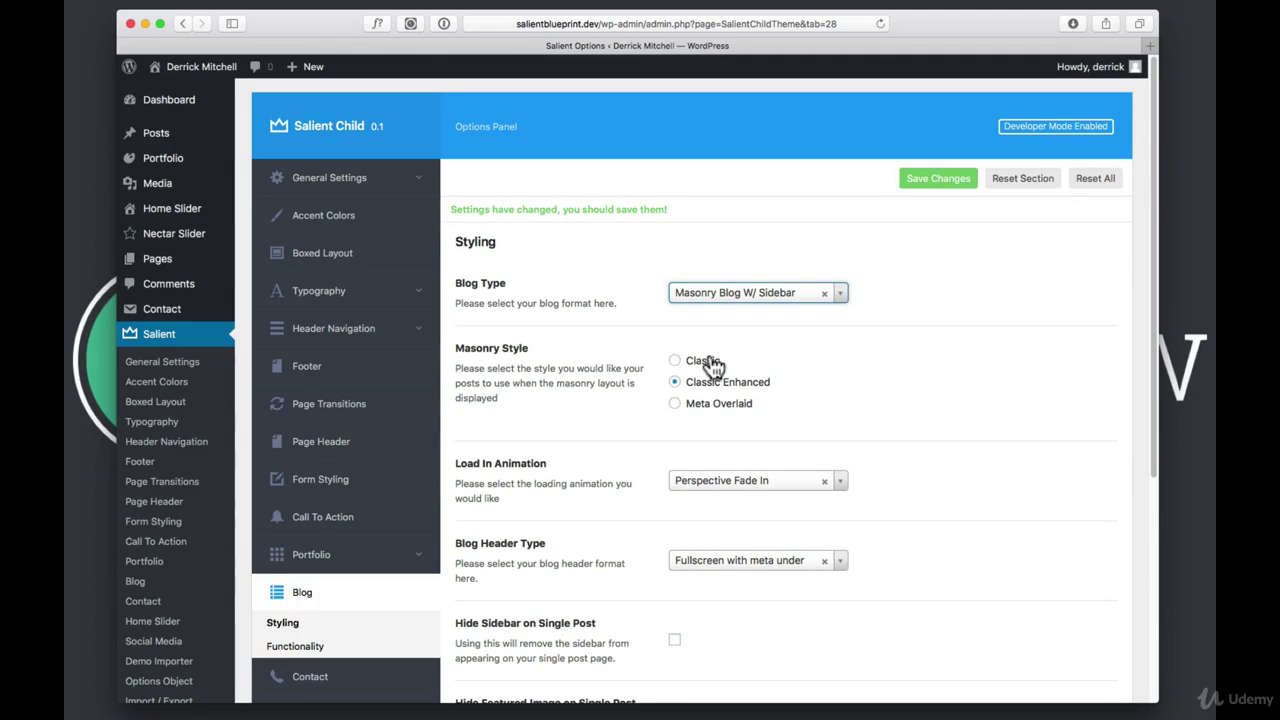
pyautogui.click(940, 180)
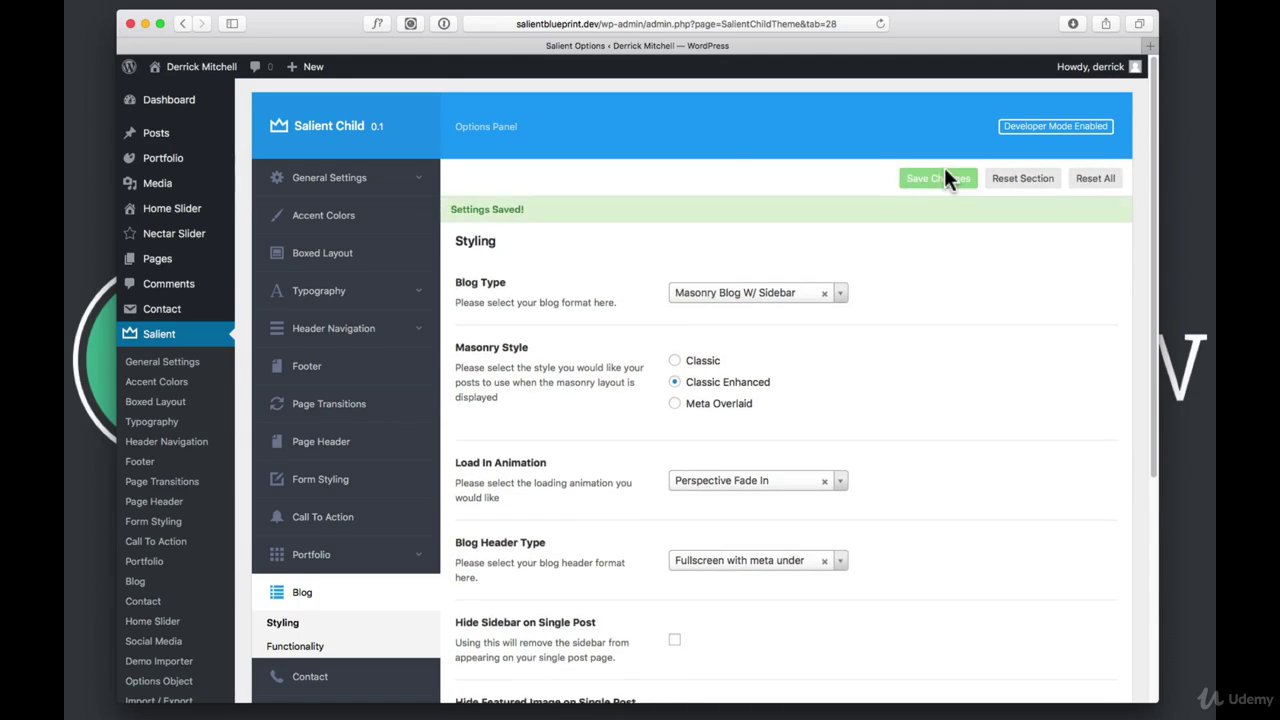
# - Check the Blog page layout on the live site and open the "Hello World!" post
pyautogui.click(192, 68)
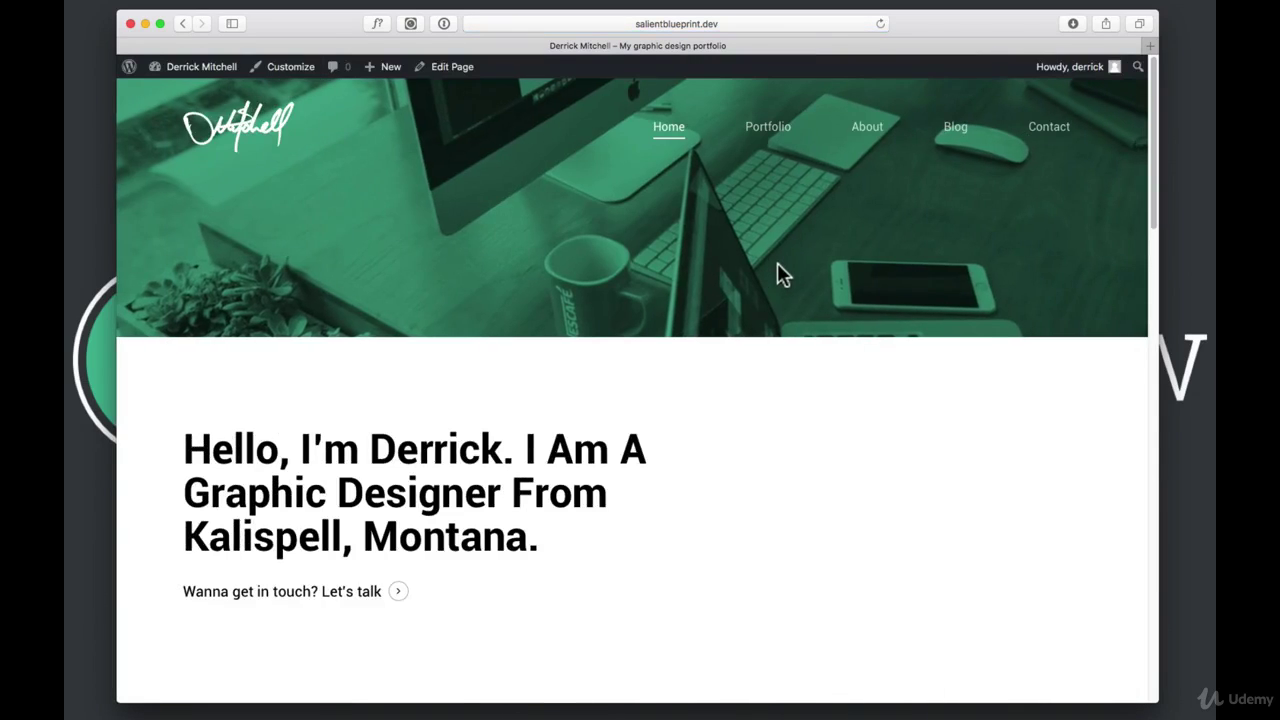
pyautogui.click(957, 128)
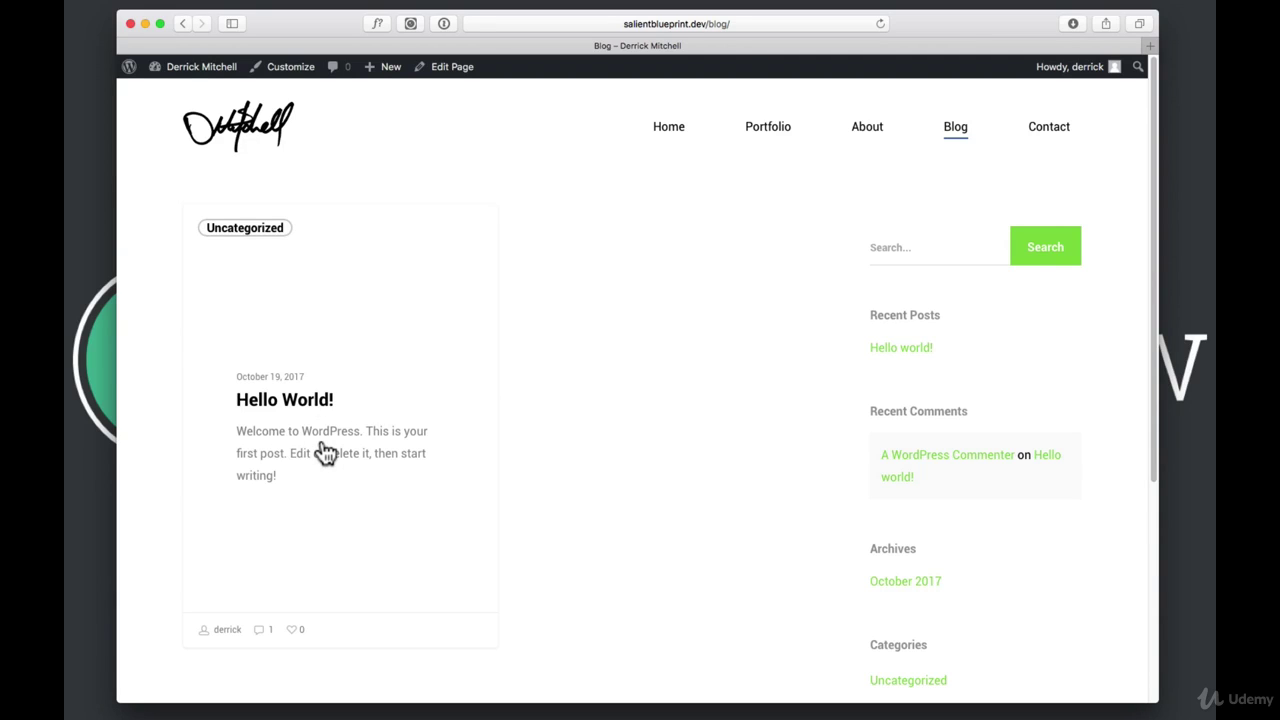
pyautogui.click(336, 443)
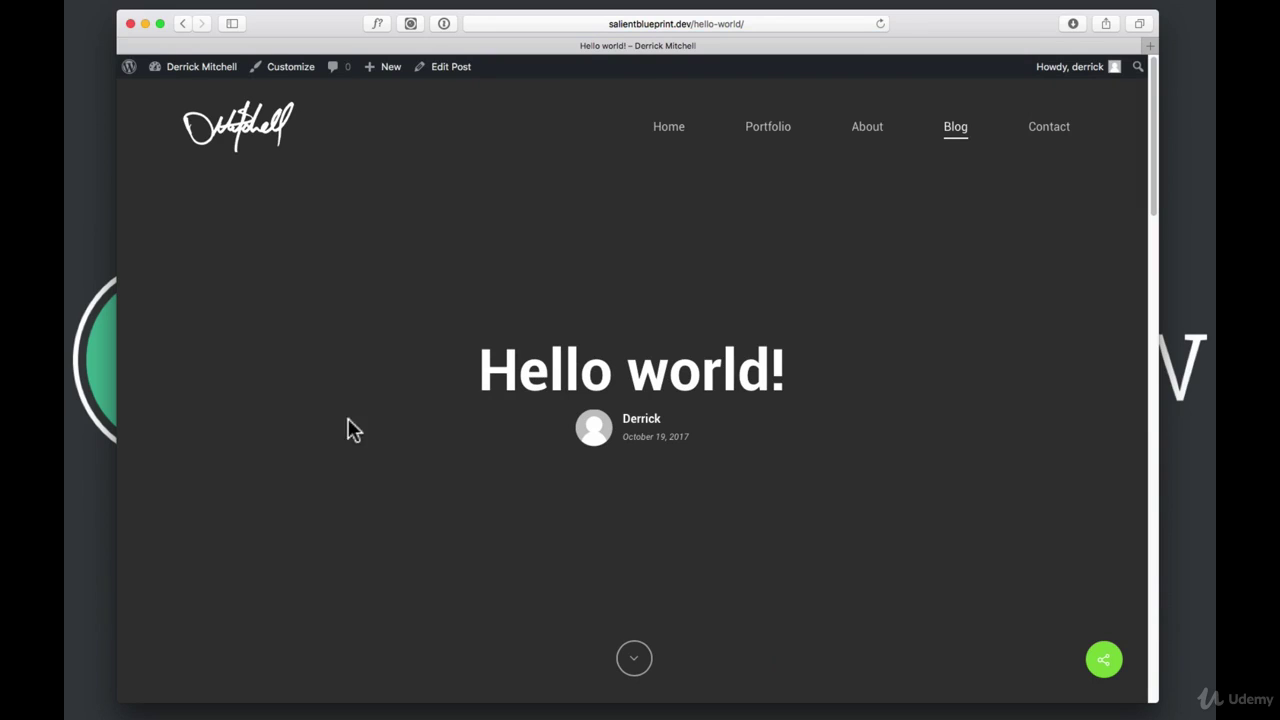
# - Set the wristwatch photo from the media library as the "Hello world!" post's featured image and update the post
pyautogui.click(438, 64)
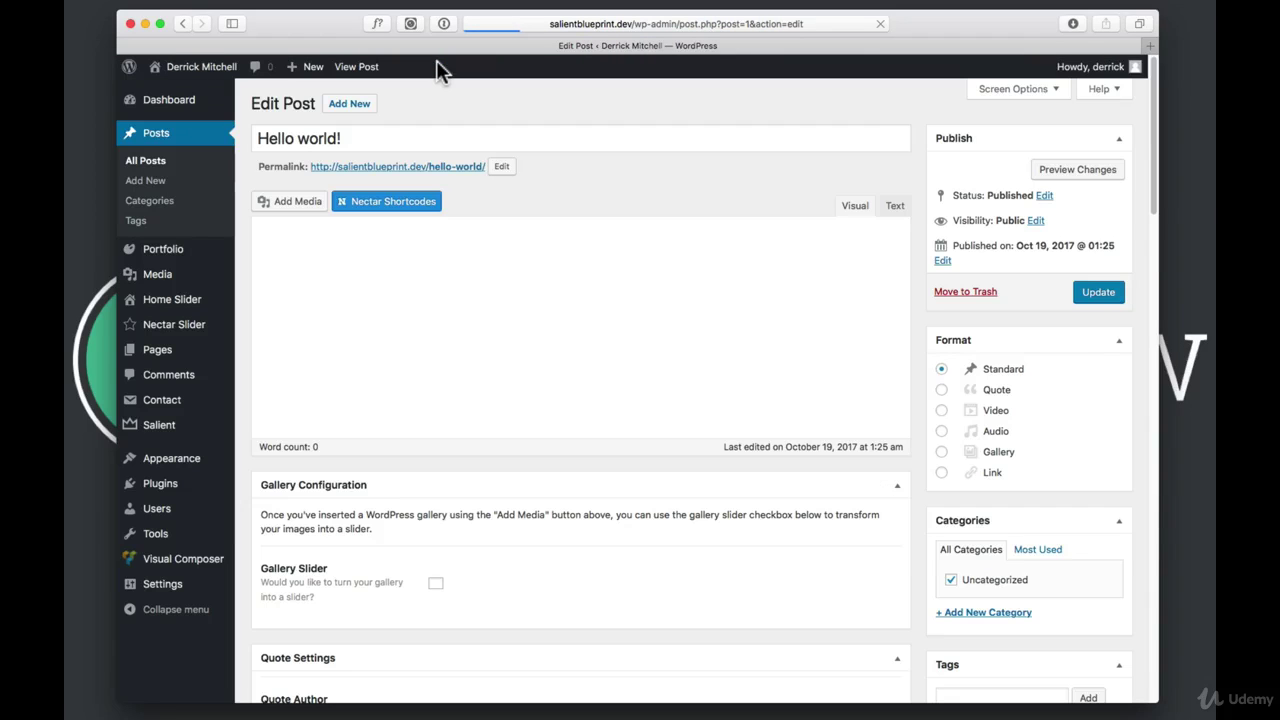
pyautogui.scroll(-5, 1040, 425)
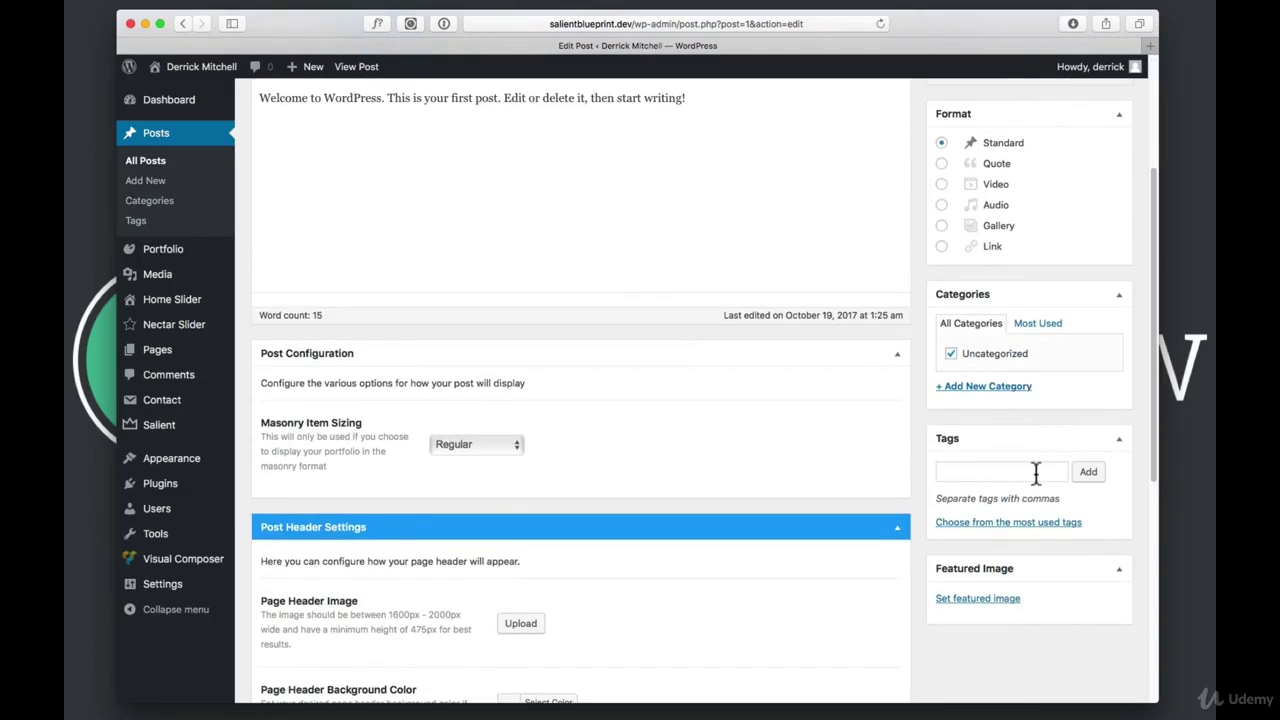
pyautogui.scroll(-2, 1010, 500)
pyautogui.click(990, 530)
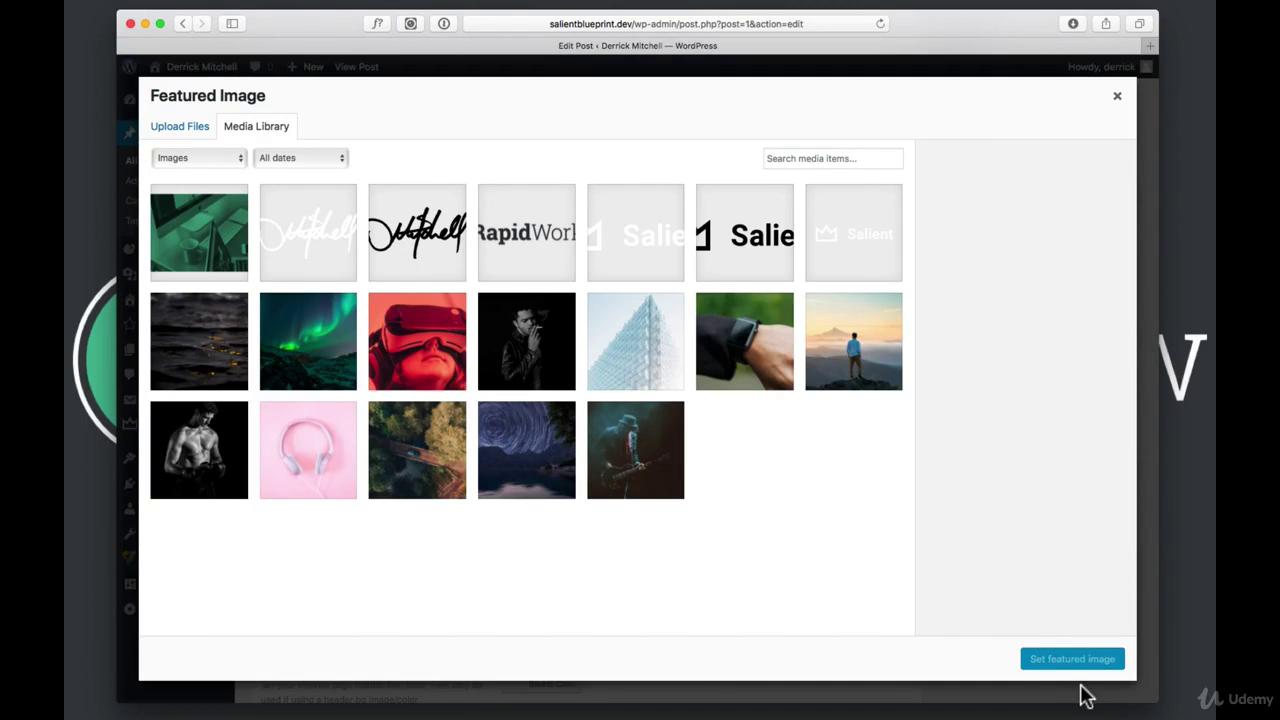
pyautogui.click(757, 349)
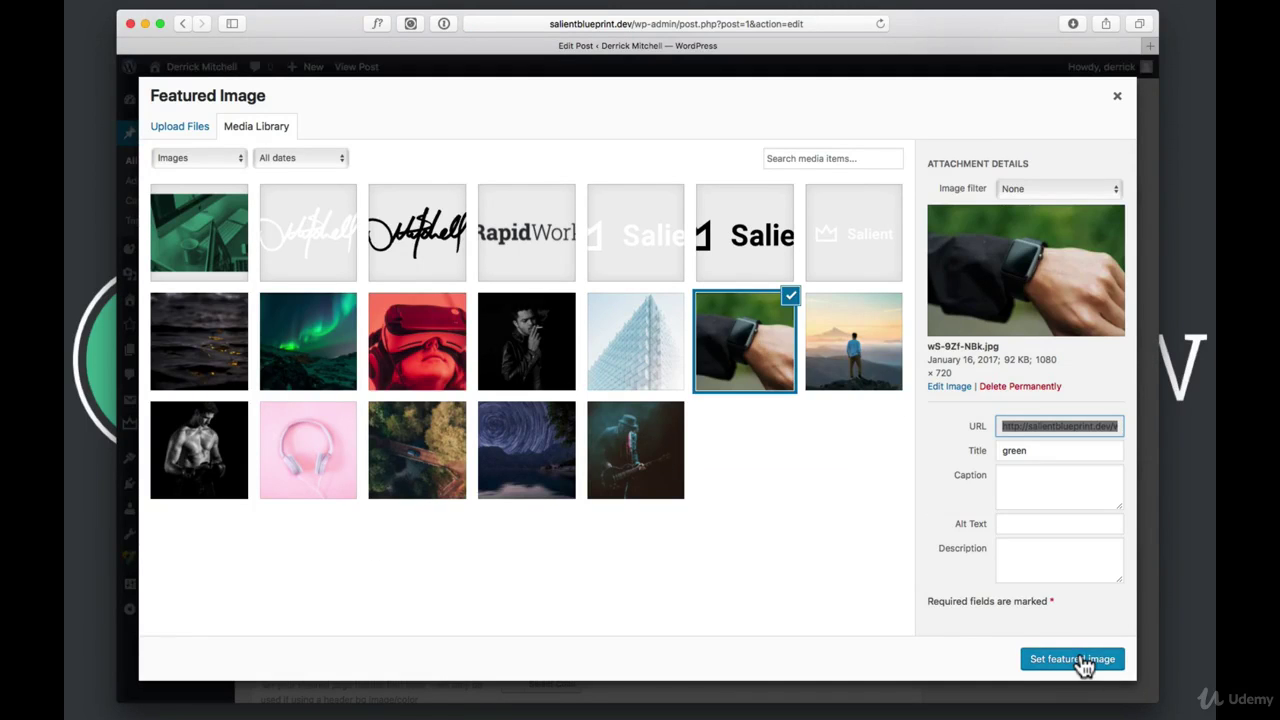
pyautogui.click(1076, 660)
pyautogui.scroll(5, 1047, 112)
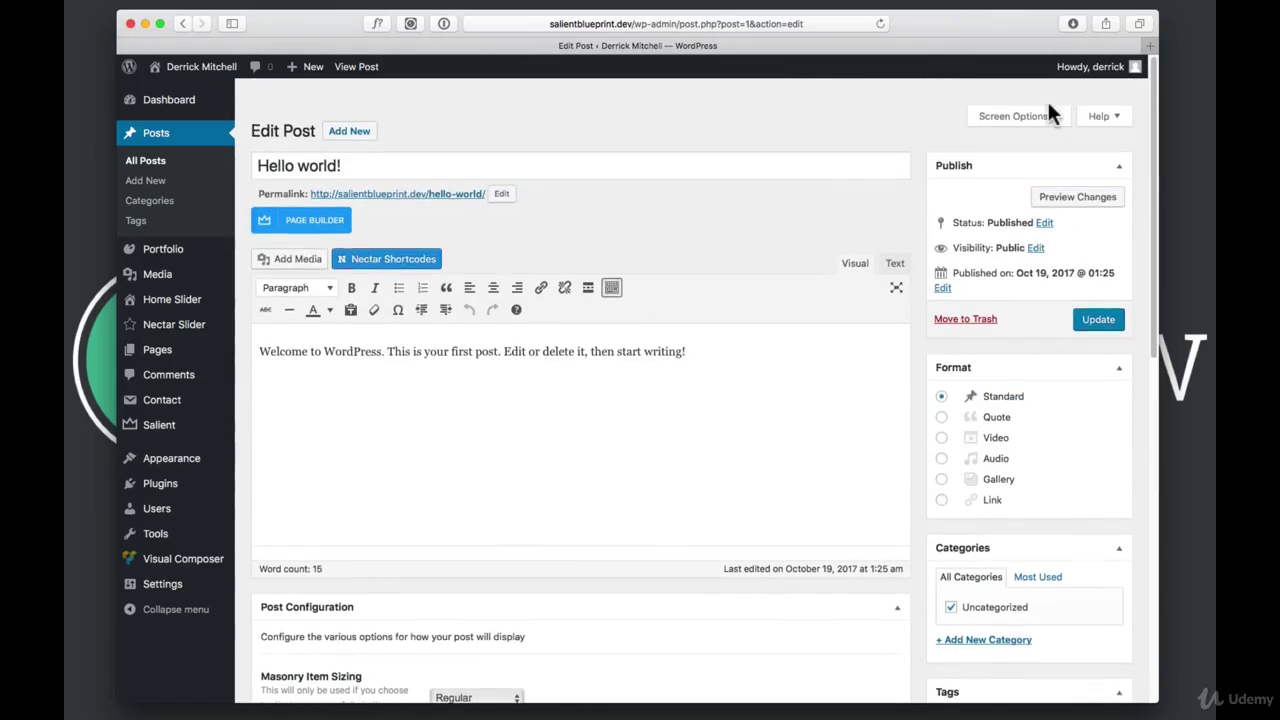
pyautogui.click(1092, 295)
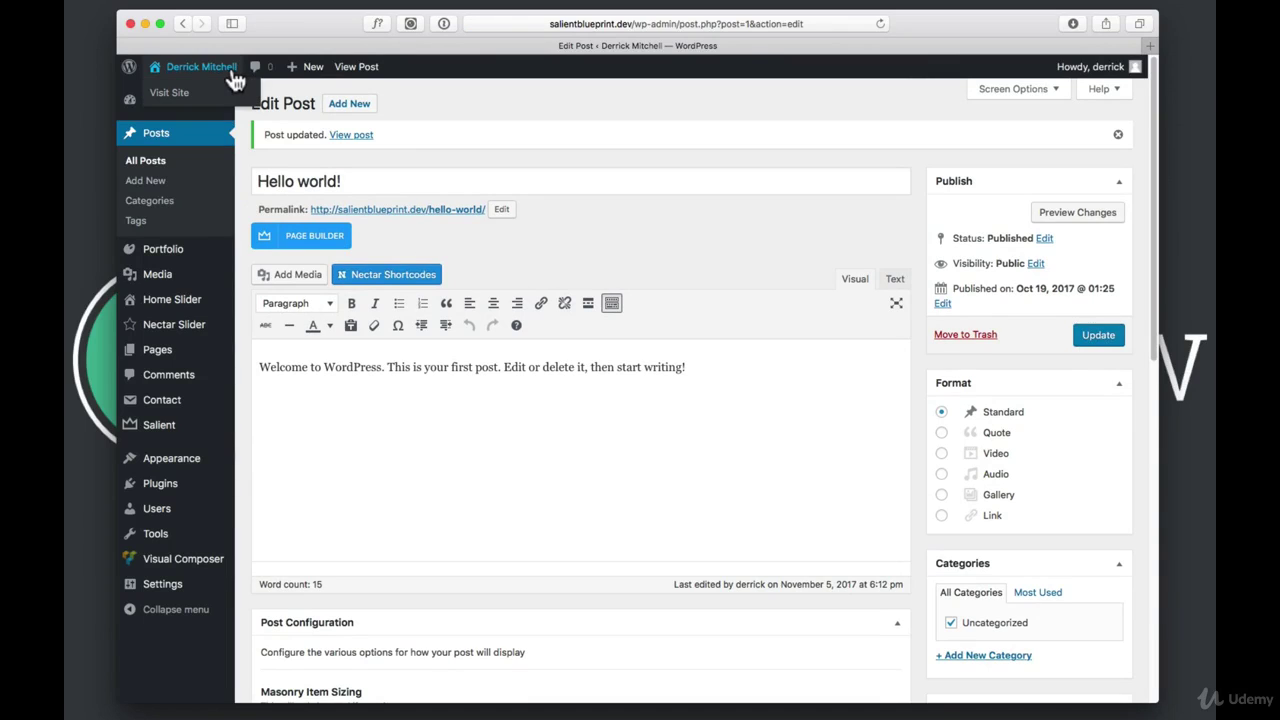
# - Return to the live site's Blog page to check the post's featured image
pyautogui.click(234, 77)
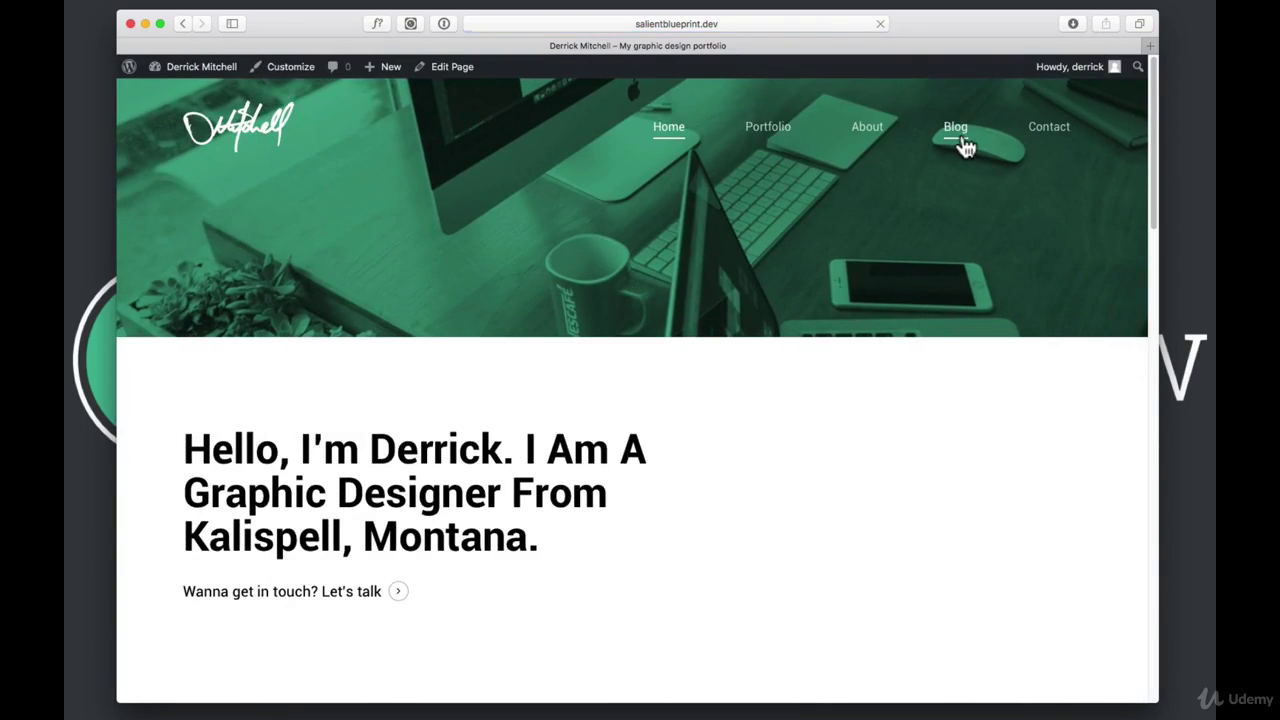
pyautogui.click(958, 134)
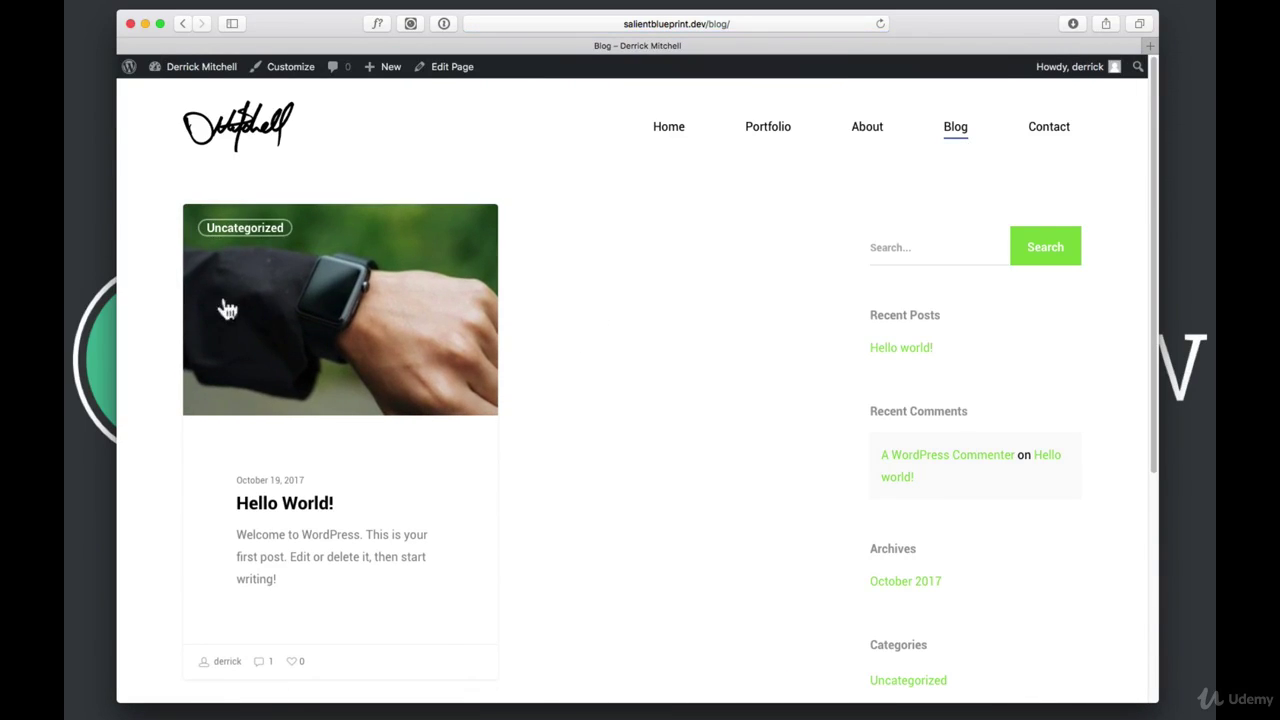